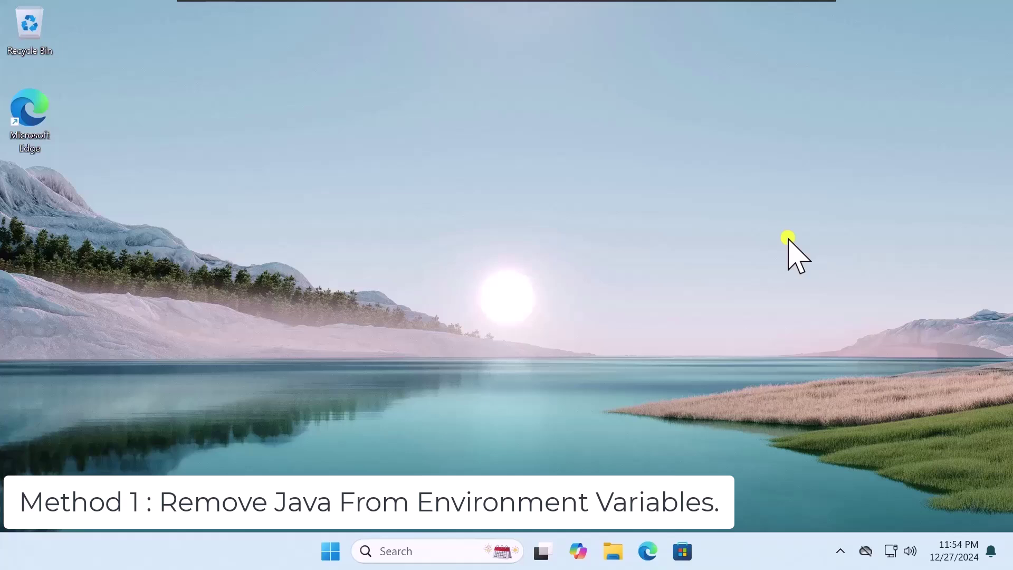
- Launch System Properties by running sysdm.cpl from the Win+X Run dialog
{"action": "right_click", "coordinate": [331, 551]}
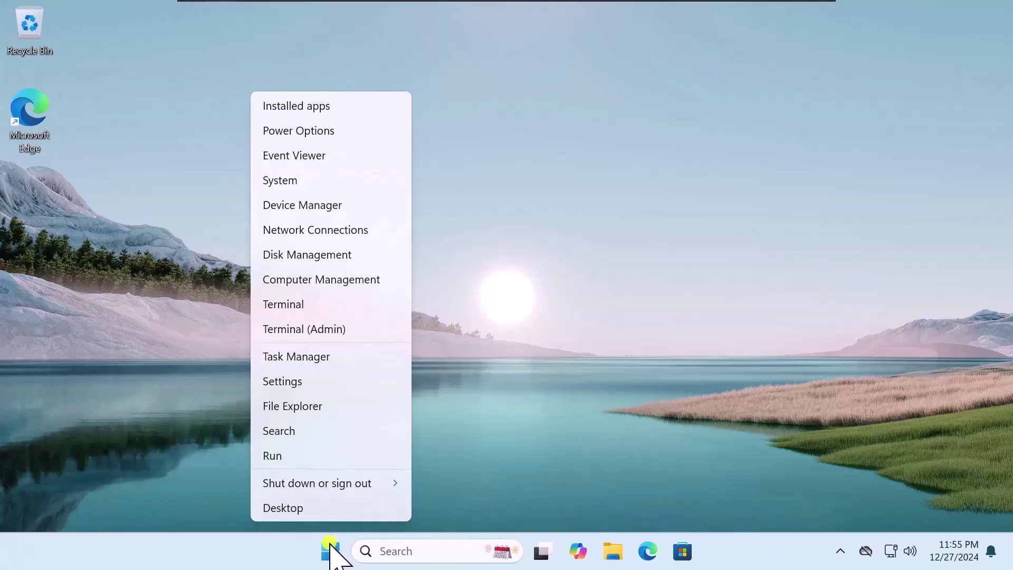
{"action": "left_click", "coordinate": [296, 456]}
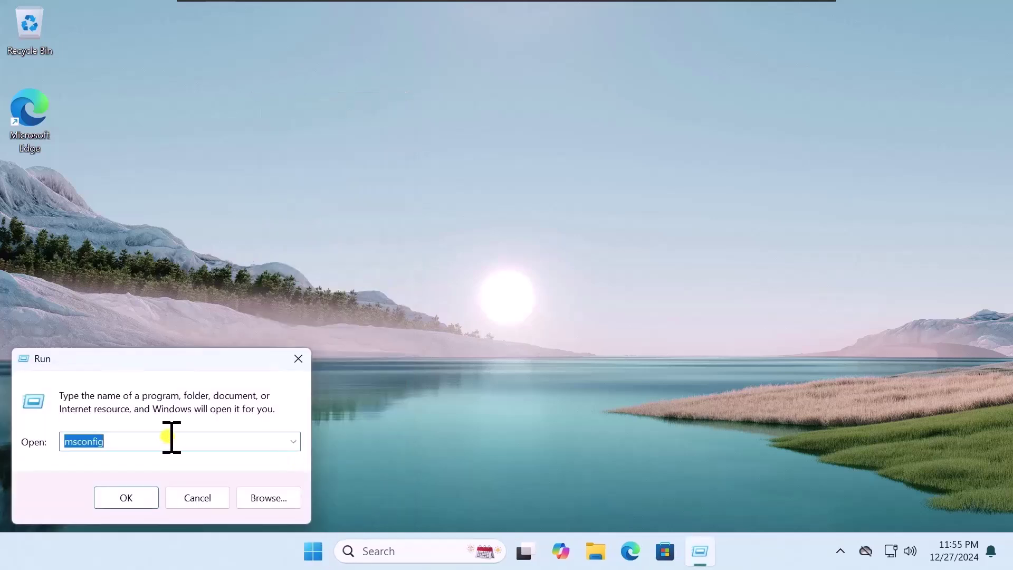
{"action": "type", "text": "sys"}
{"action": "left_click", "coordinate": [113, 457]}
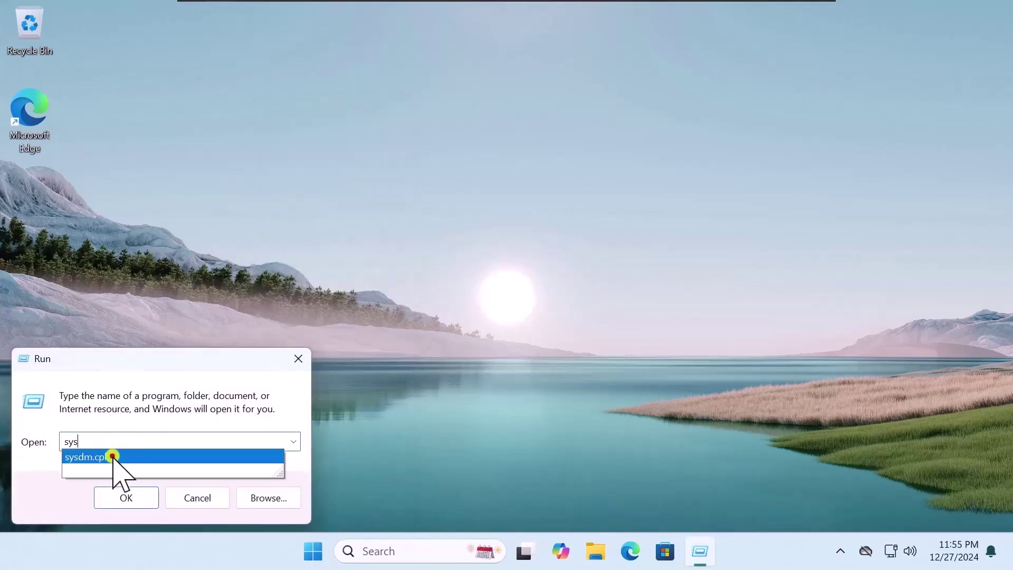
{"action": "left_click", "coordinate": [125, 497]}
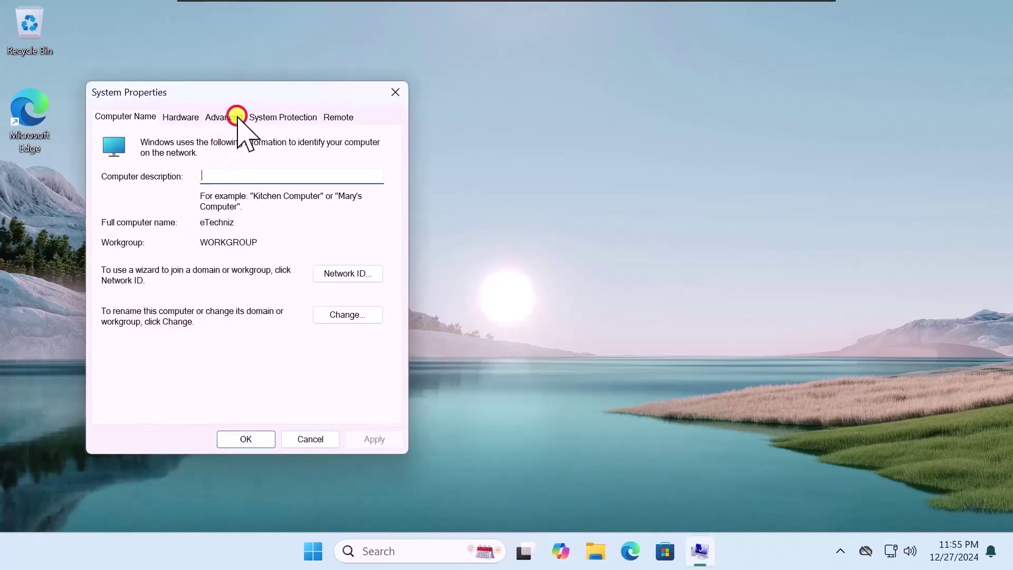
- Review the Environment Variables on the Advanced tab, then close both windows without changes
{"action": "left_click", "coordinate": [237, 118]}
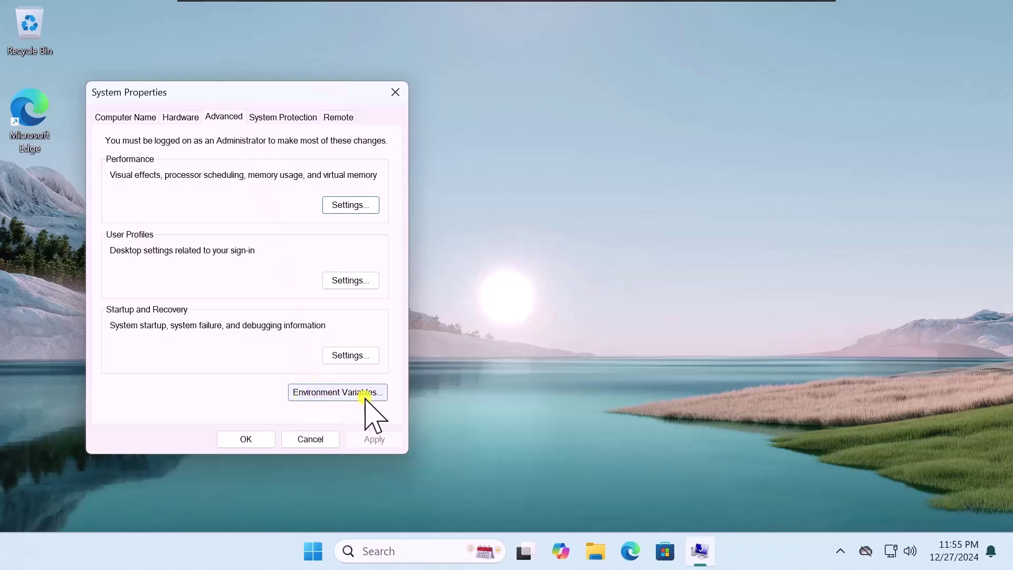
{"action": "left_click", "coordinate": [365, 396]}
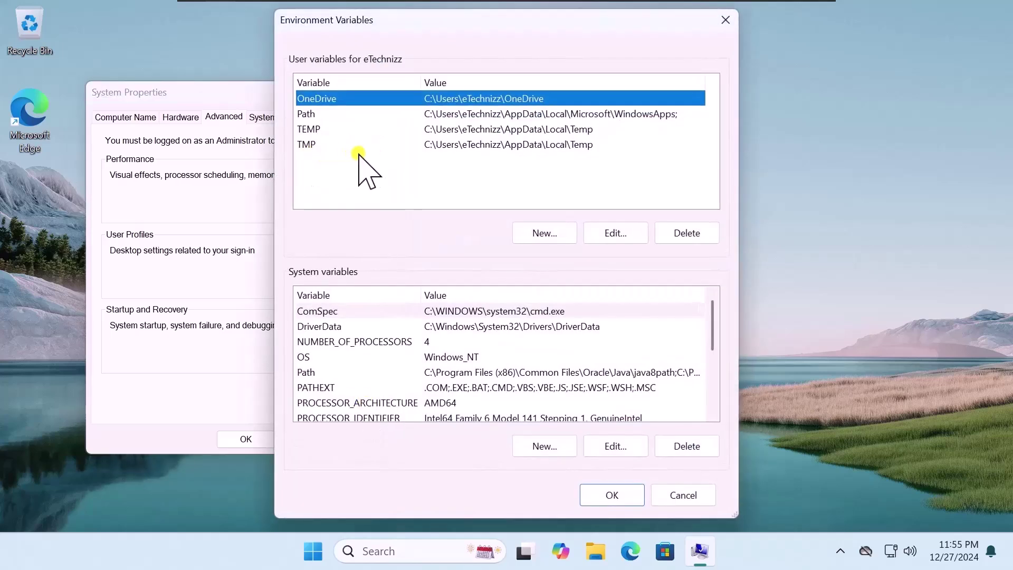
{"action": "left_click", "coordinate": [307, 155]}
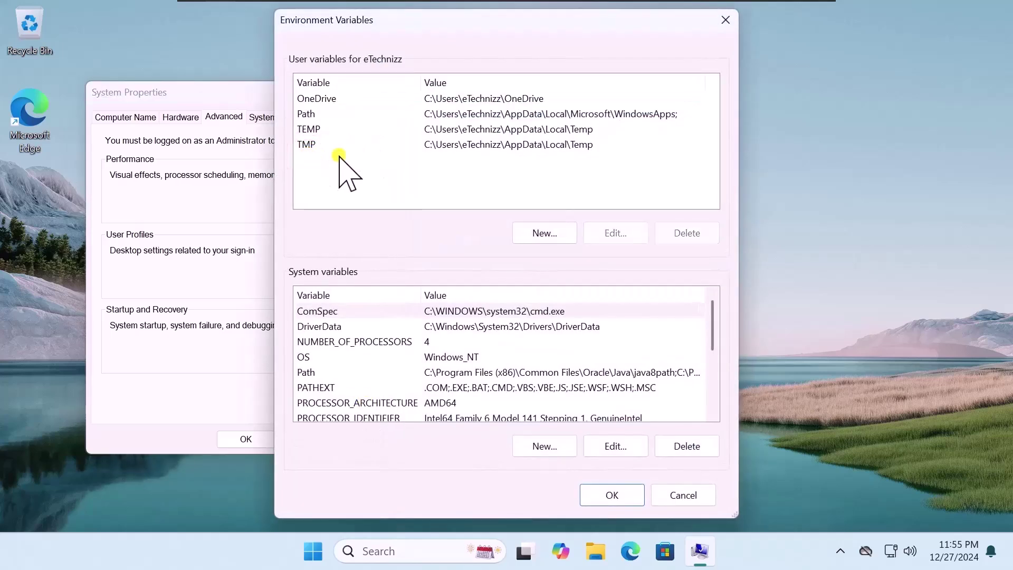
{"action": "left_click", "coordinate": [620, 499]}
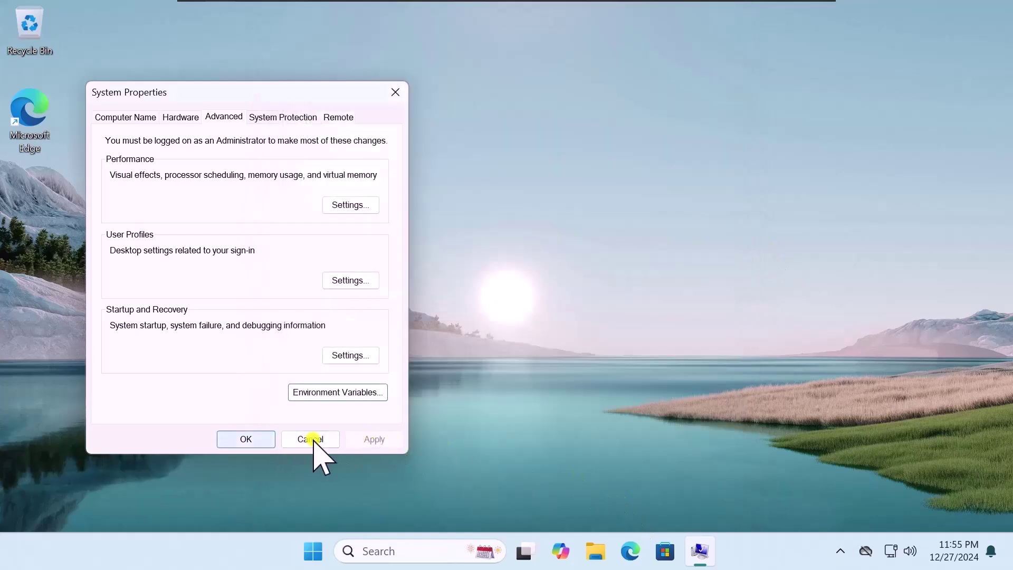
{"action": "left_click", "coordinate": [311, 442]}
{"action": "left_click", "coordinate": [327, 555]}
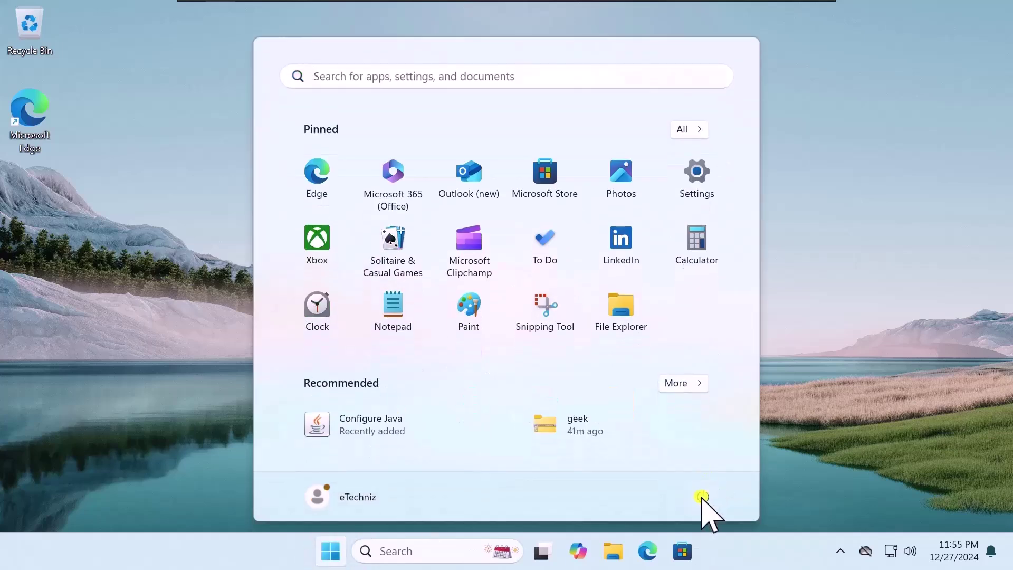
- Bring up the Start menu's power options
{"action": "left_click", "coordinate": [703, 498]}
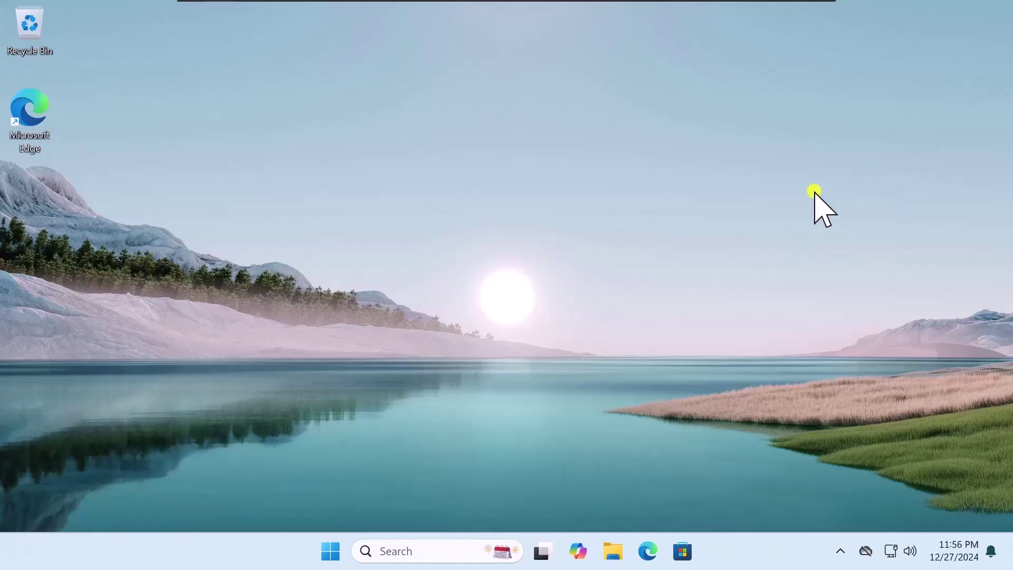
{"action": "left_click", "coordinate": [332, 549]}
{"action": "left_click", "coordinate": [328, 455]}
{"action": "type", "text": "m"}
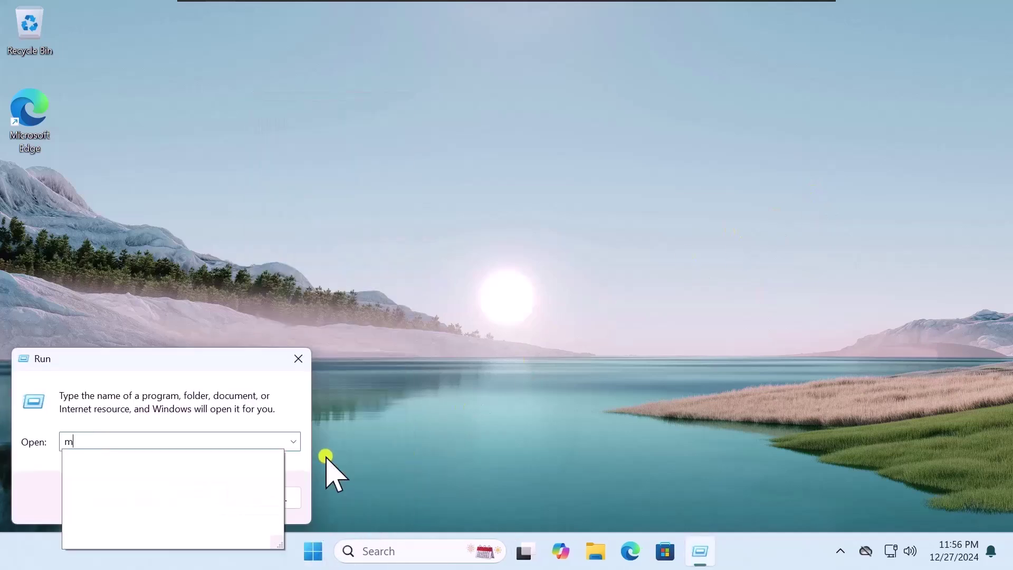
{"action": "type", "text": "s"}
{"action": "left_click", "coordinate": [221, 526]}
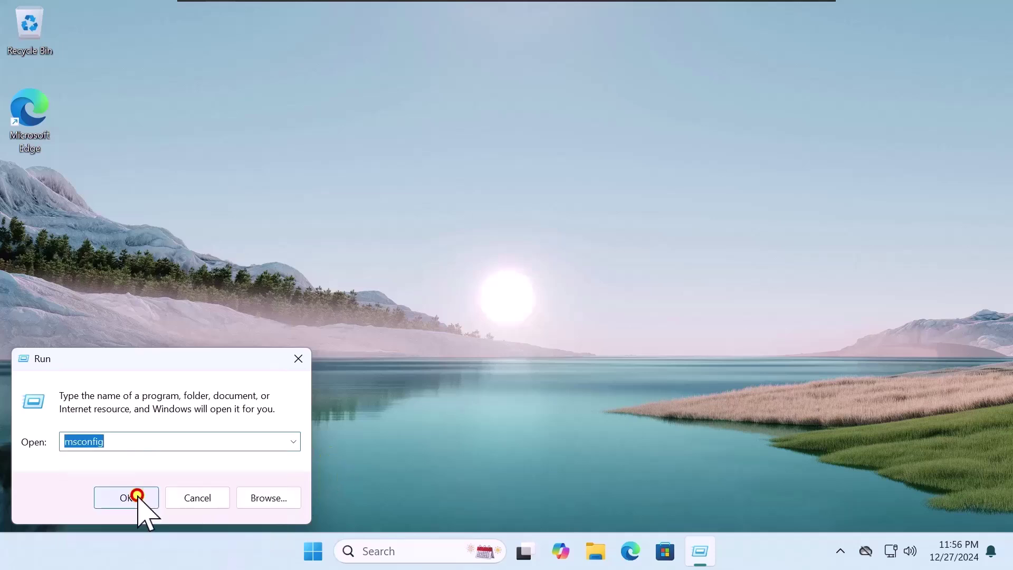
{"action": "left_click", "coordinate": [136, 497]}
{"action": "left_click", "coordinate": [370, 155]}
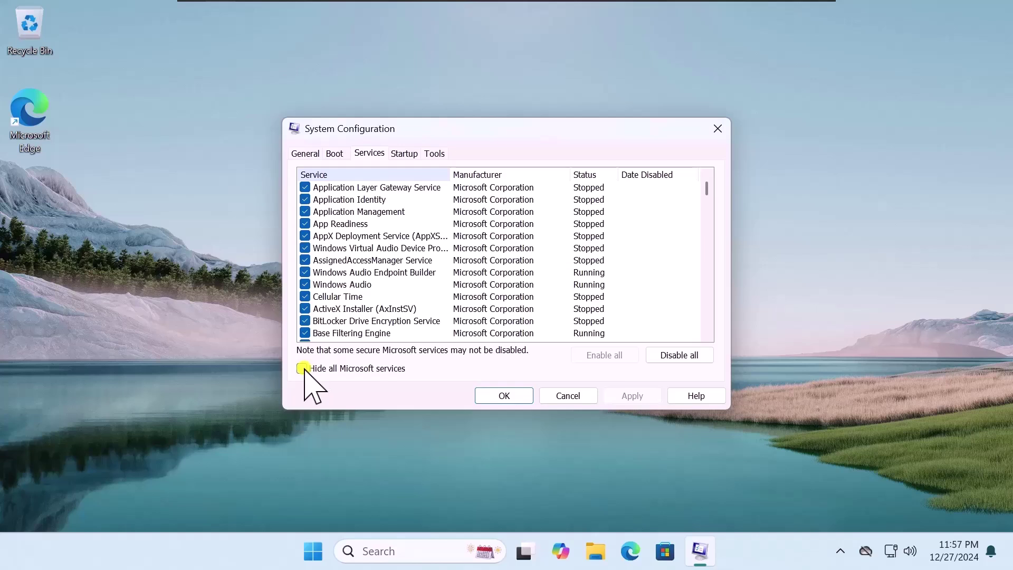
{"action": "left_click", "coordinate": [304, 369]}
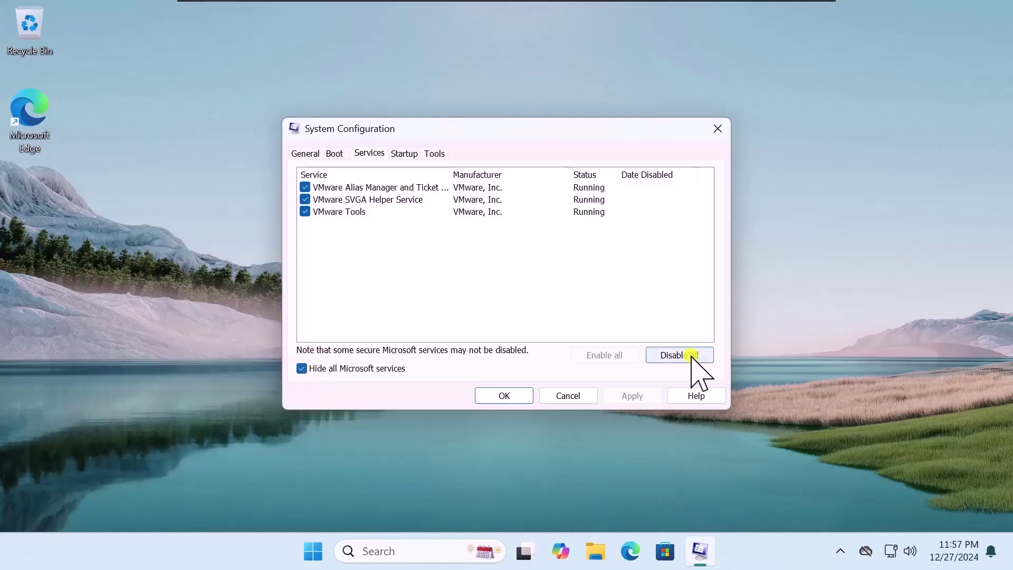
{"action": "left_click", "coordinate": [584, 401]}
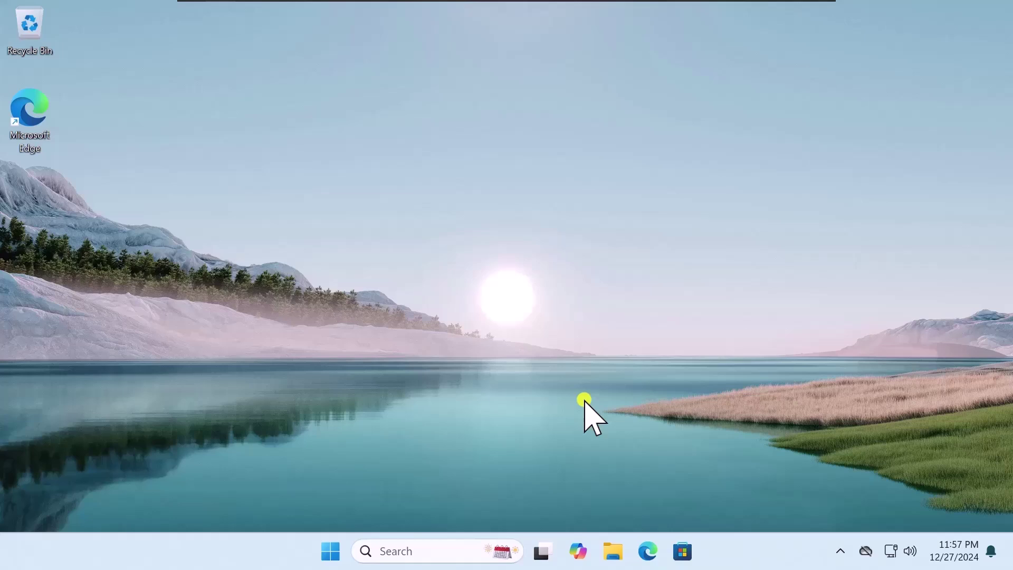
- Open Windows Security from the shield icon among the hidden tray icons
{"action": "left_click", "coordinate": [842, 551]}
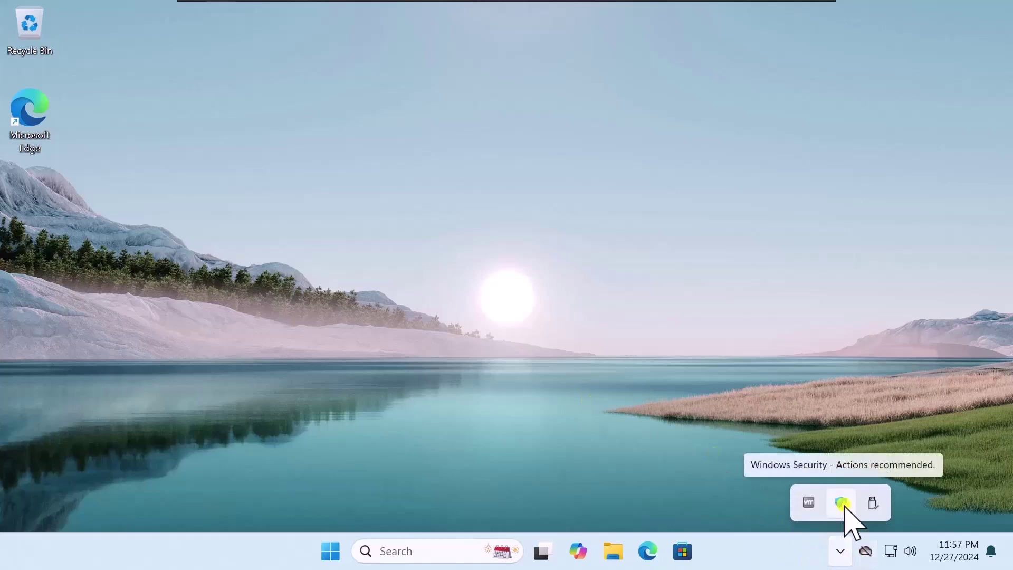
{"action": "right_click", "coordinate": [842, 504]}
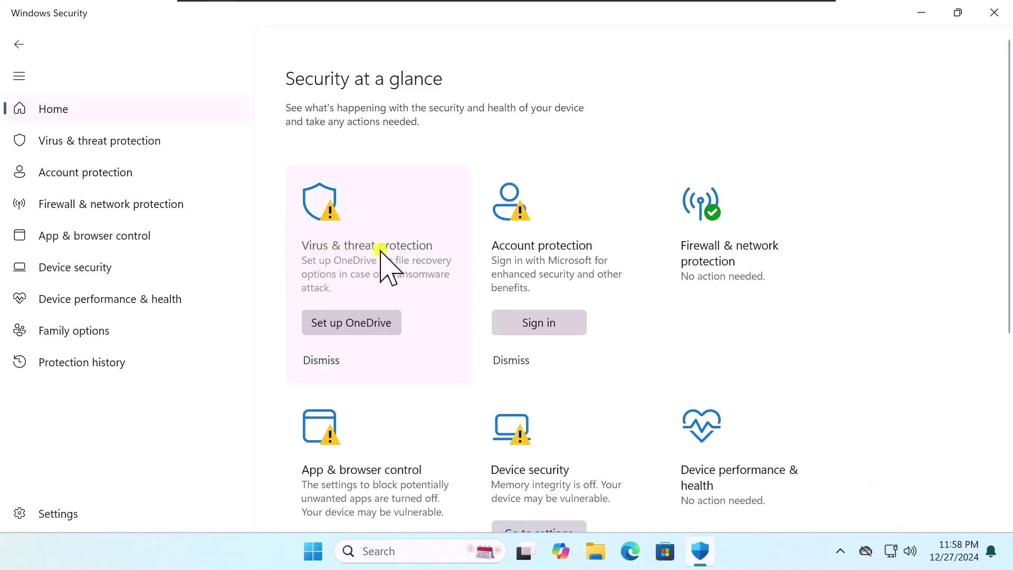
- Check Virus & threat protection settings, leaving Tamper Protection on, then close Windows Security
{"action": "left_click", "coordinate": [379, 250]}
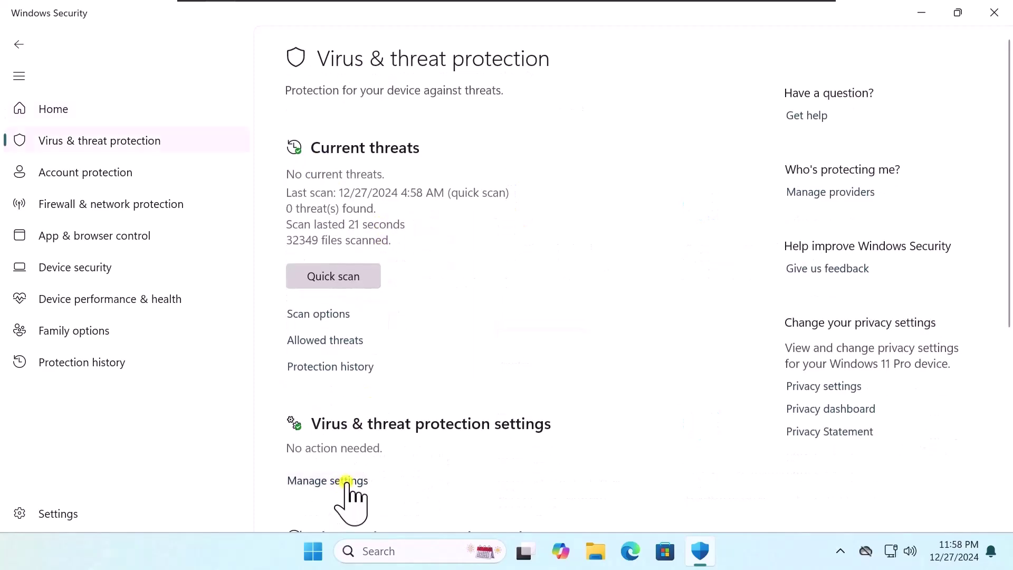
{"action": "left_click", "coordinate": [349, 481]}
{"action": "scroll", "coordinate": [351, 493], "scroll_direction": "down", "scroll_amount": 1}
{"action": "scroll", "coordinate": [340, 238], "scroll_direction": "down", "scroll_amount": 3}
{"action": "scroll", "coordinate": [340, 243], "scroll_direction": "down", "scroll_amount": 2}
{"action": "scroll", "coordinate": [340, 237], "scroll_direction": "down", "scroll_amount": 3}
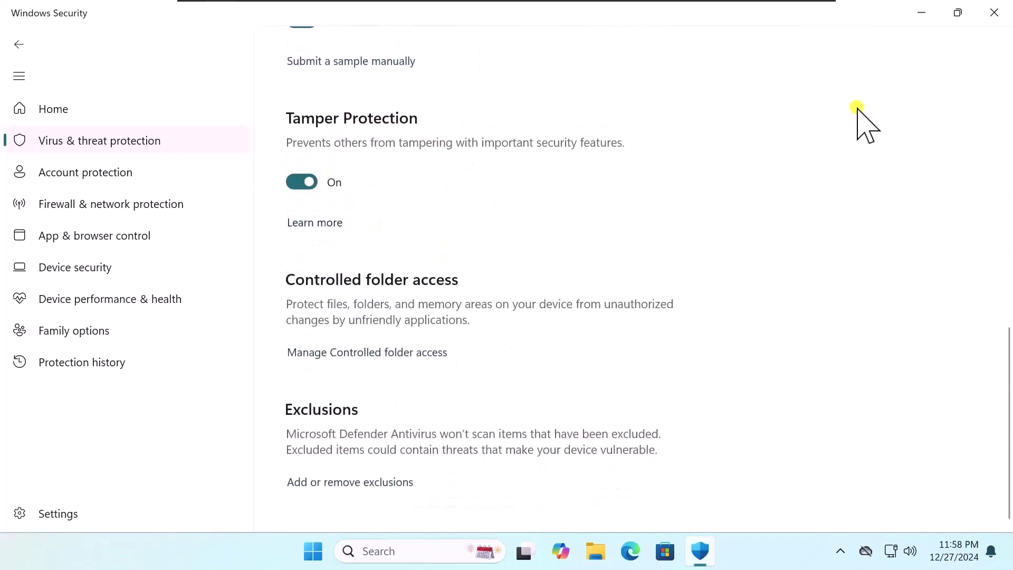
{"action": "left_click", "coordinate": [994, 13]}
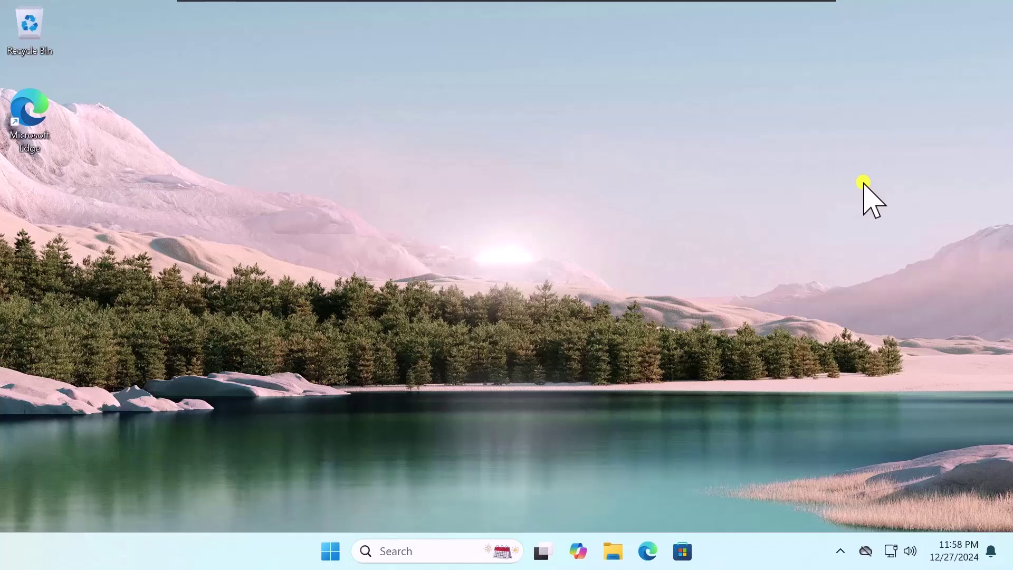
- Start Microsoft Edge and search the web for 'geek uninstaller'
{"action": "right_click", "coordinate": [29, 107]}
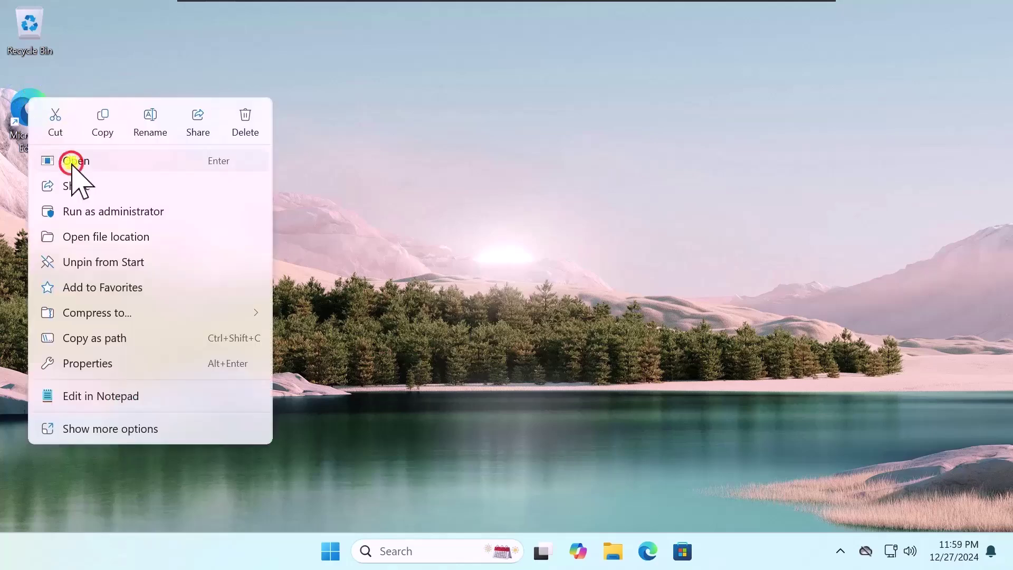
{"action": "left_click", "coordinate": [71, 161]}
{"action": "left_click", "coordinate": [217, 48]}
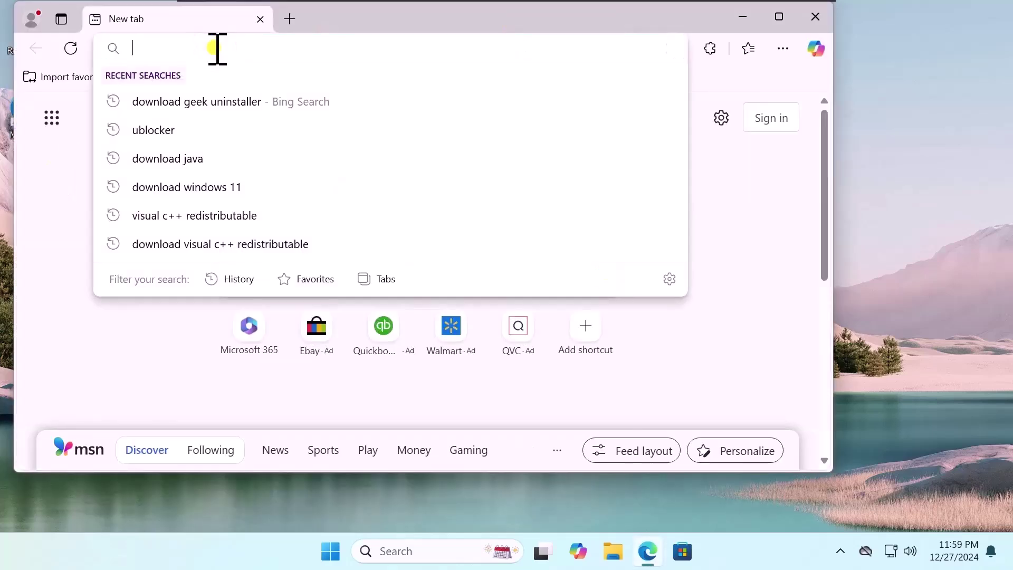
{"action": "type", "text": "geek "}
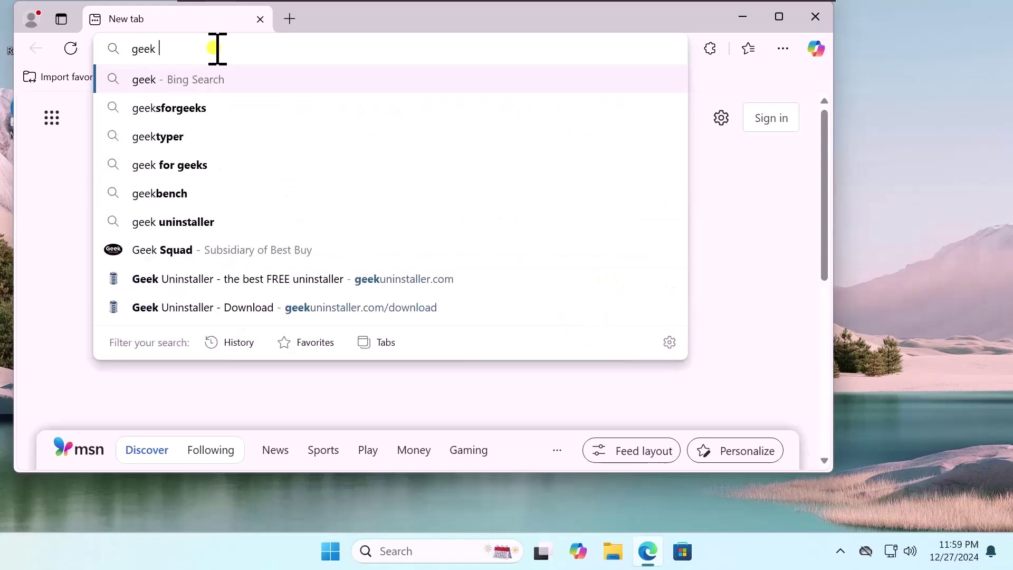
{"action": "type", "text": "uninstaller"}
{"action": "key", "text": "Return"}
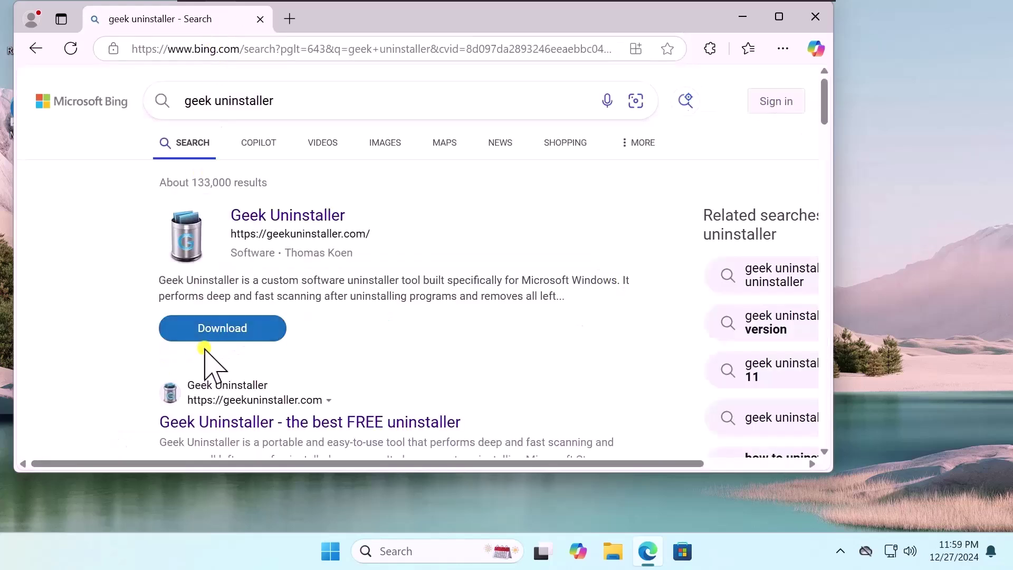
- Download the free Geek Uninstaller ZIP and open it to the geek application
{"action": "left_click", "coordinate": [269, 428]}
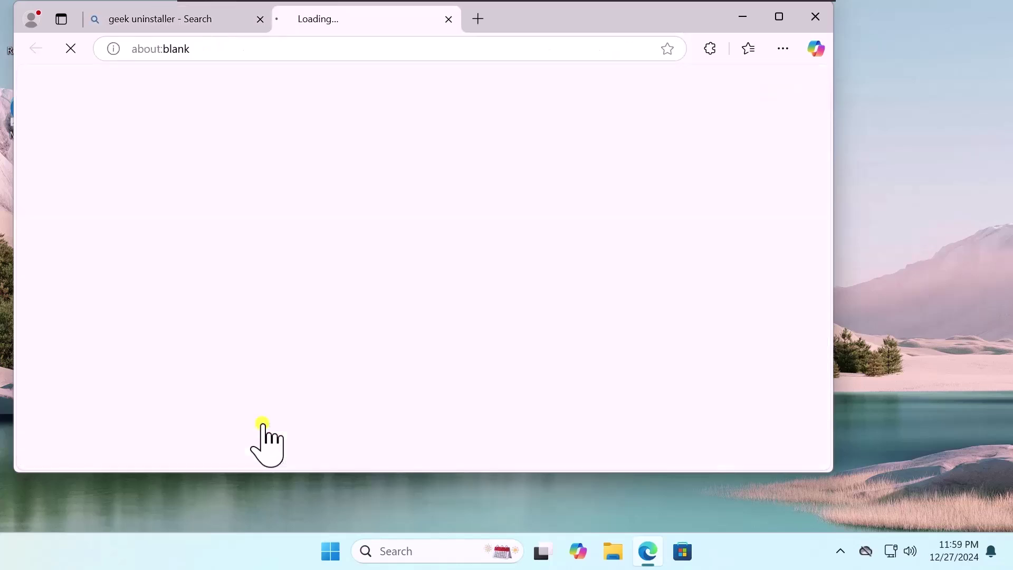
{"action": "left_click", "coordinate": [779, 16]}
{"action": "left_click", "coordinate": [179, 402]}
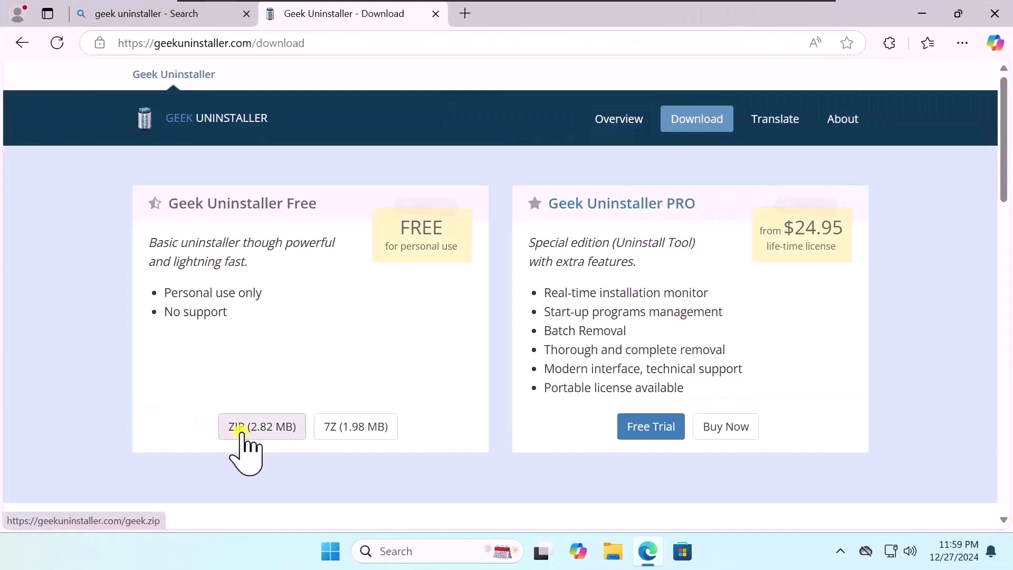
{"action": "left_click", "coordinate": [273, 428]}
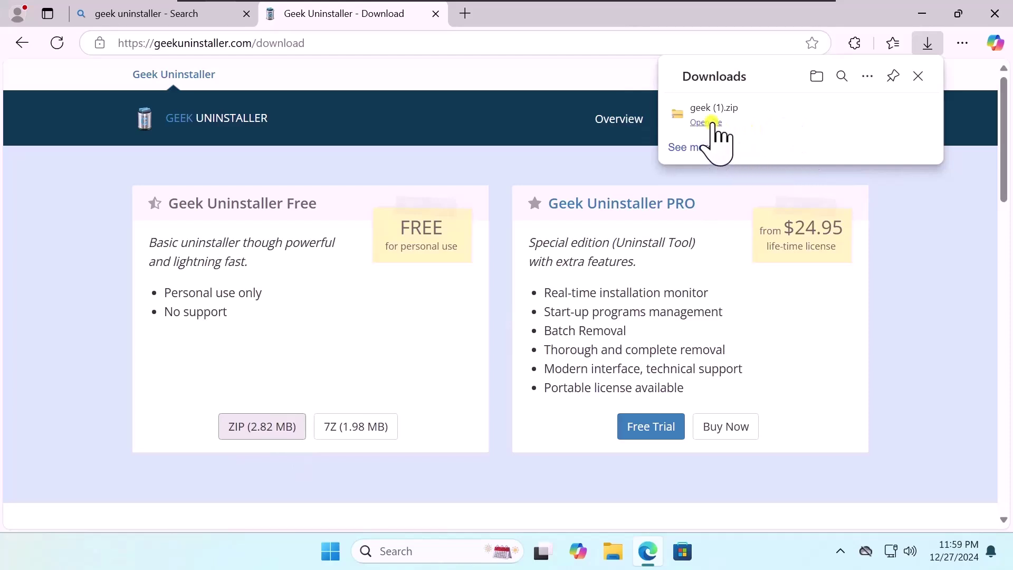
{"action": "left_click", "coordinate": [712, 123]}
{"action": "left_click", "coordinate": [368, 181]}
- Run geek.exe from the ZIP and approve the UAC prompt
{"action": "right_click", "coordinate": [368, 180]}
{"action": "left_click", "coordinate": [394, 192]}
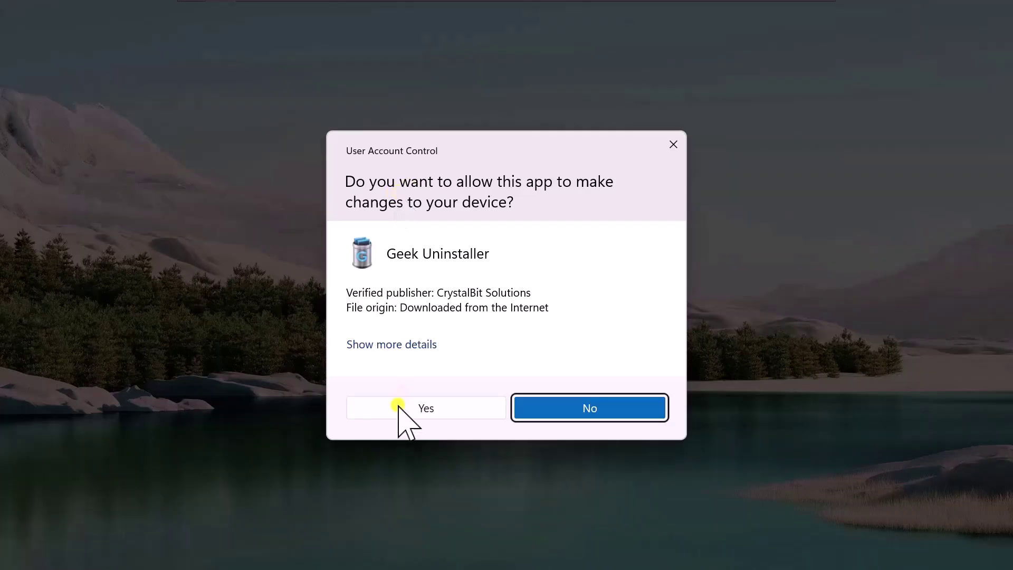
{"action": "left_click", "coordinate": [411, 410]}
{"action": "key", "text": "super+Home"}
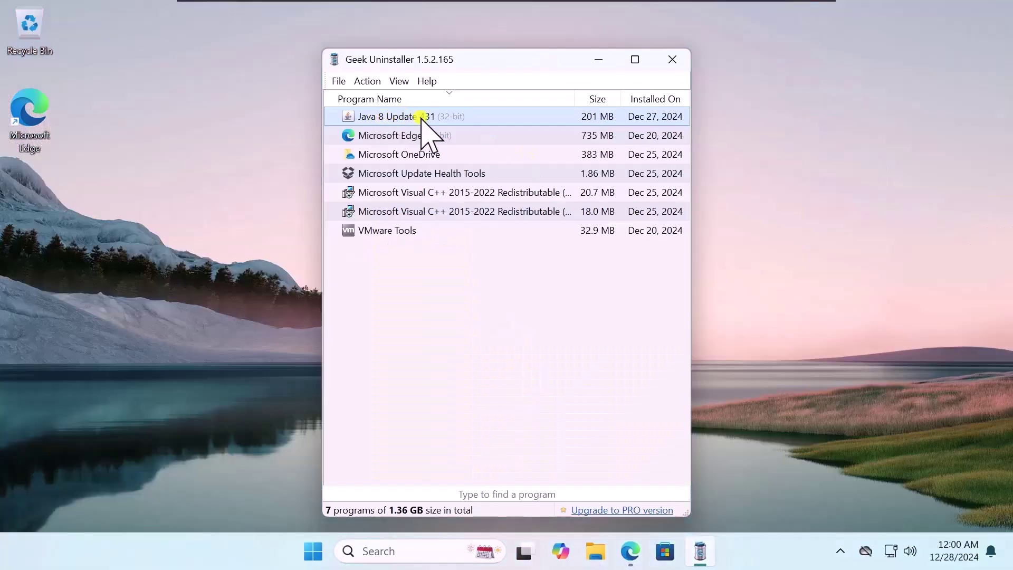
- Uninstall Java 8 Update 431, dismiss the leftover traces report, and close Geek Uninstaller
{"action": "right_click", "coordinate": [426, 119]}
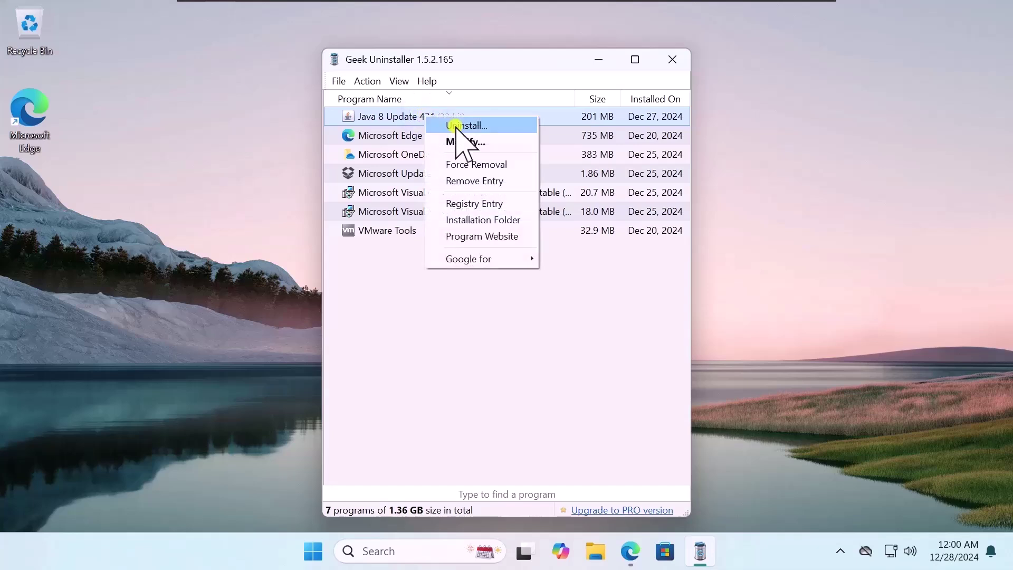
{"action": "left_click", "coordinate": [456, 126]}
{"action": "left_click", "coordinate": [452, 303]}
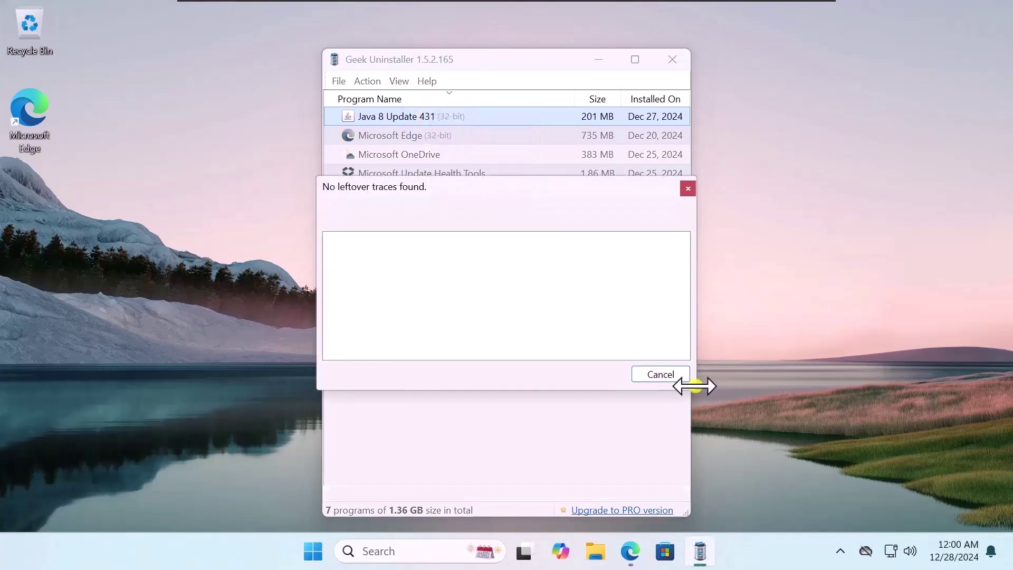
{"action": "left_click", "coordinate": [660, 375]}
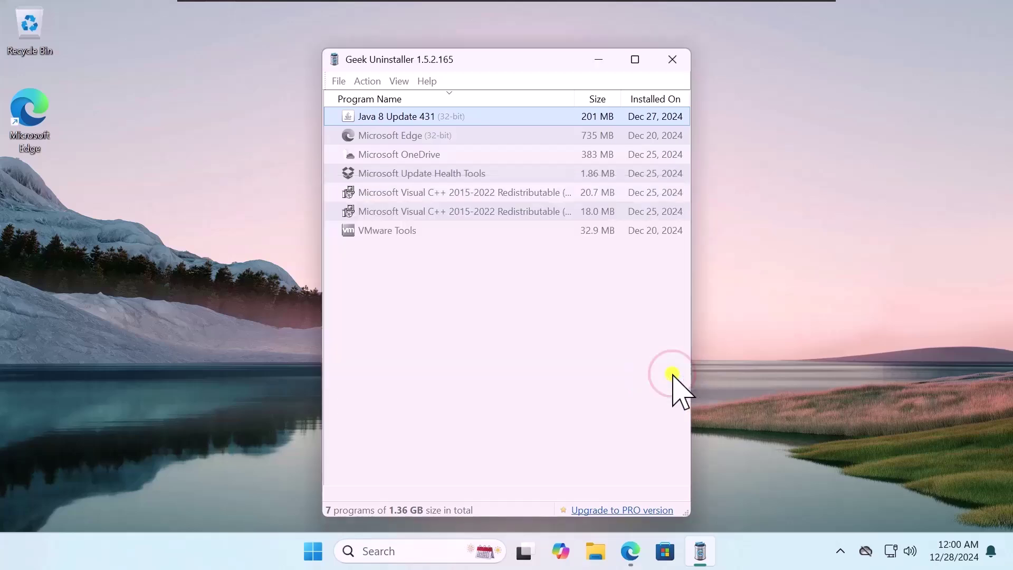
{"action": "left_click", "coordinate": [673, 59]}
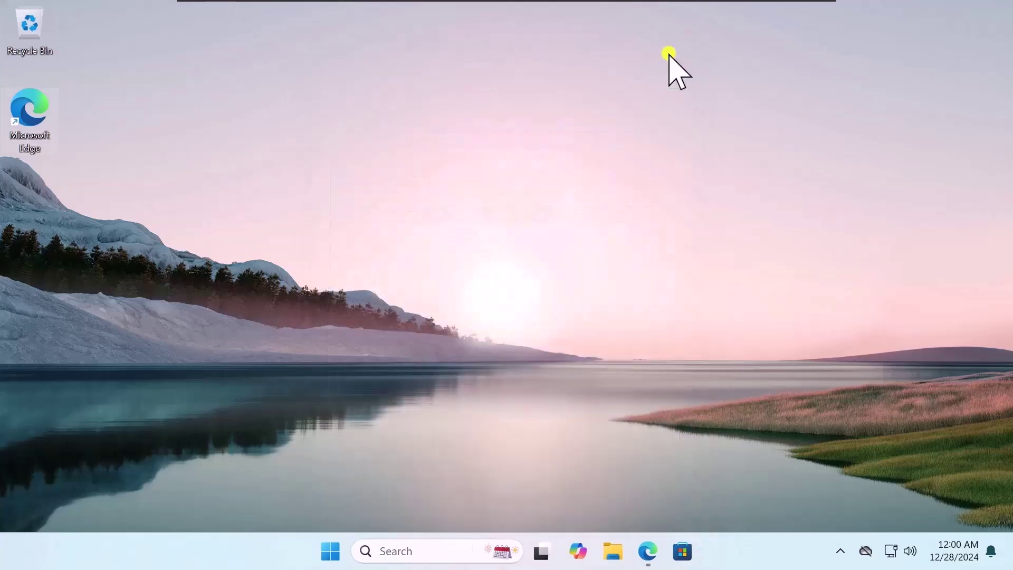
{"action": "left_click", "coordinate": [648, 551]}
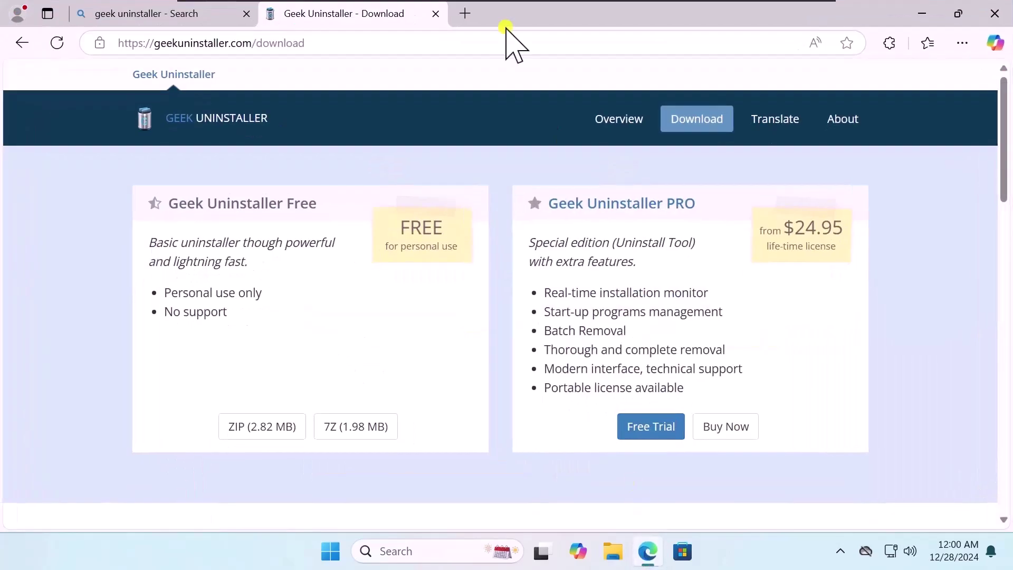
{"action": "left_click", "coordinate": [465, 13]}
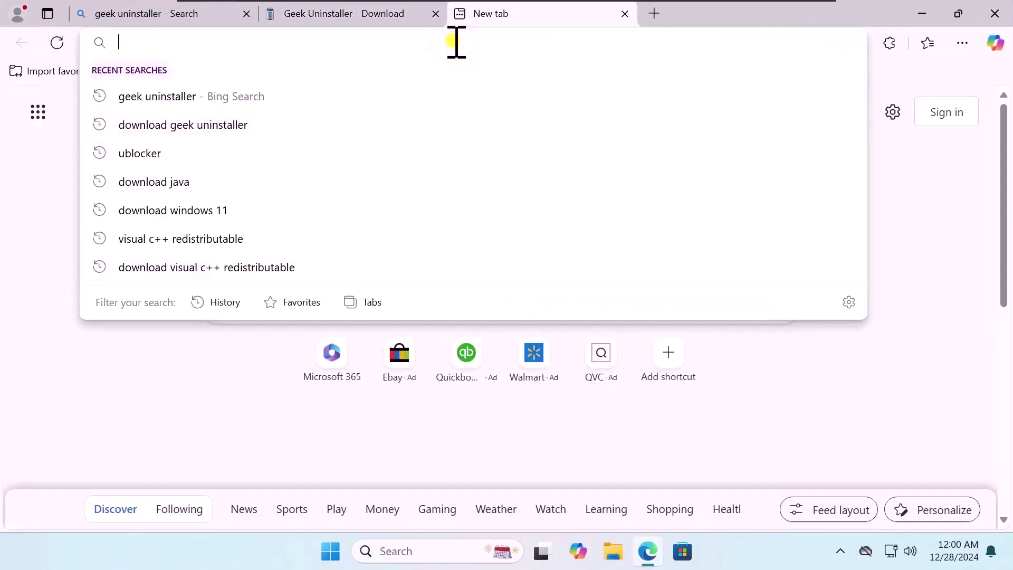
{"action": "type", "text": "download h"}
{"action": "key", "text": "BackSpace"}
{"action": "type", "text": "java"}
{"action": "key", "text": "Return"}
{"action": "scroll", "coordinate": [215, 277], "scroll_direction": "down", "scroll_amount": 3}
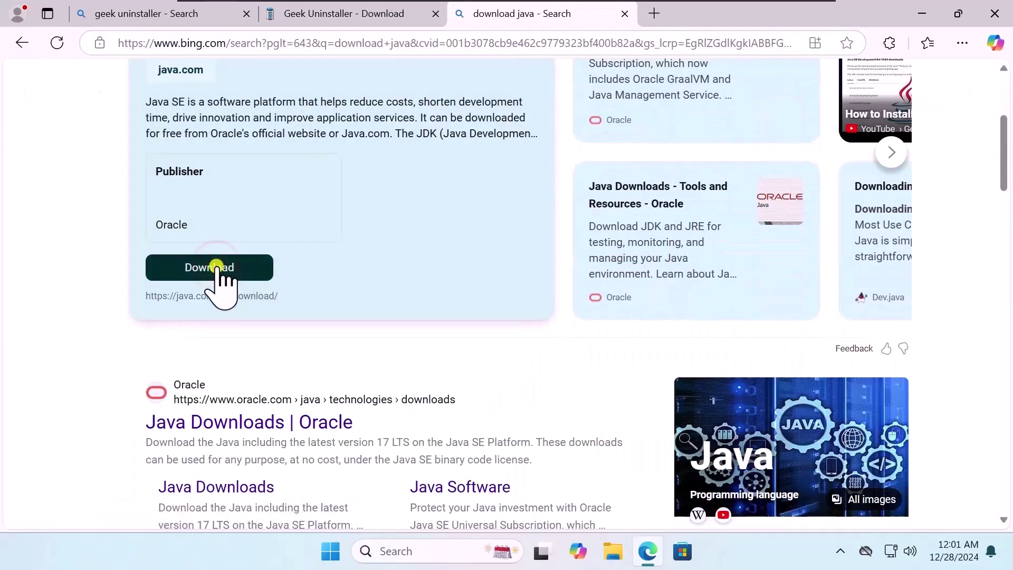
{"action": "left_click", "coordinate": [215, 267]}
{"action": "scroll", "coordinate": [218, 282], "scroll_direction": "down", "scroll_amount": 3}
{"action": "scroll", "coordinate": [554, 293], "scroll_direction": "down", "scroll_amount": 1}
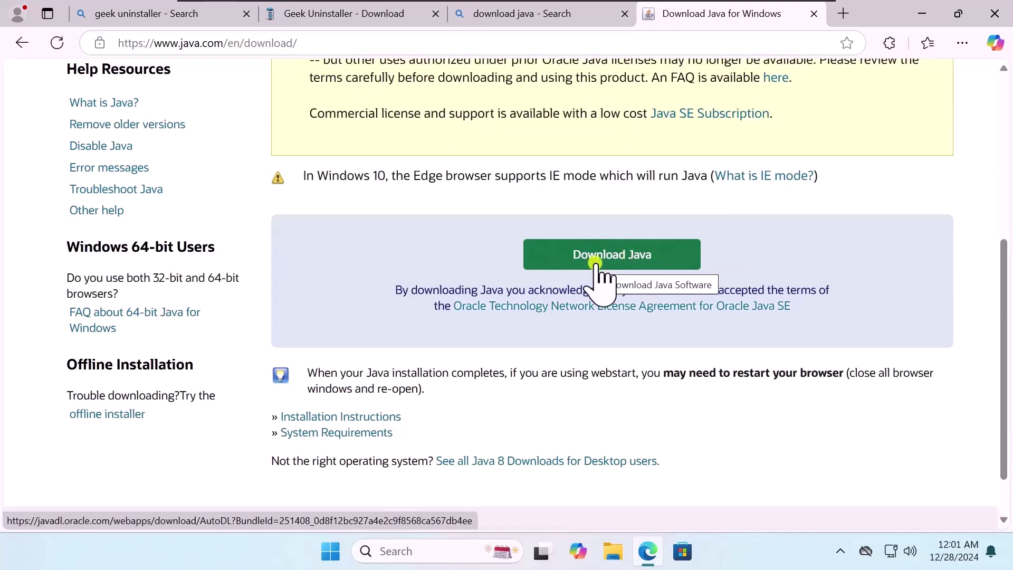
{"action": "left_click", "coordinate": [995, 14]}
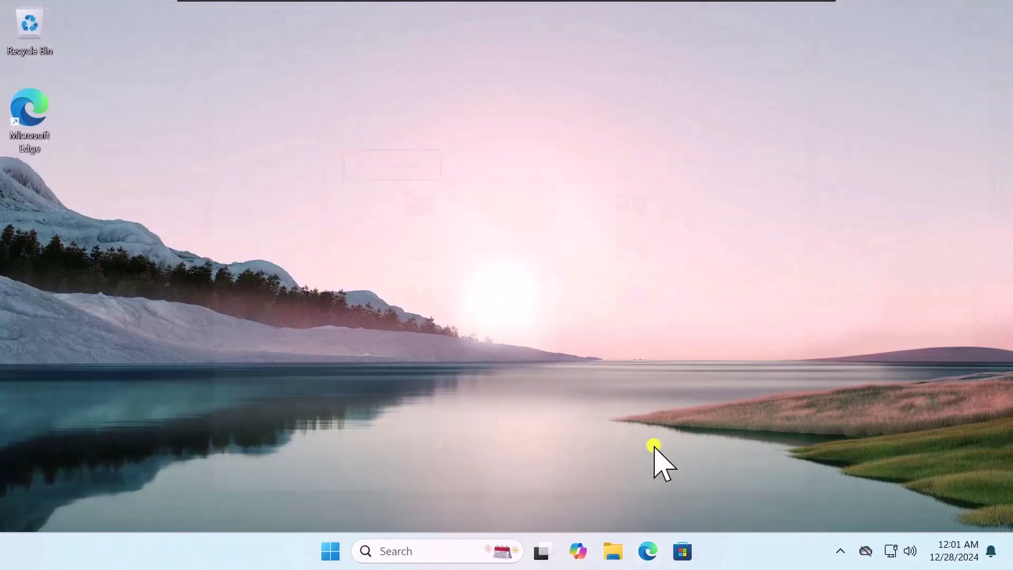
{"action": "left_click", "coordinate": [614, 552]}
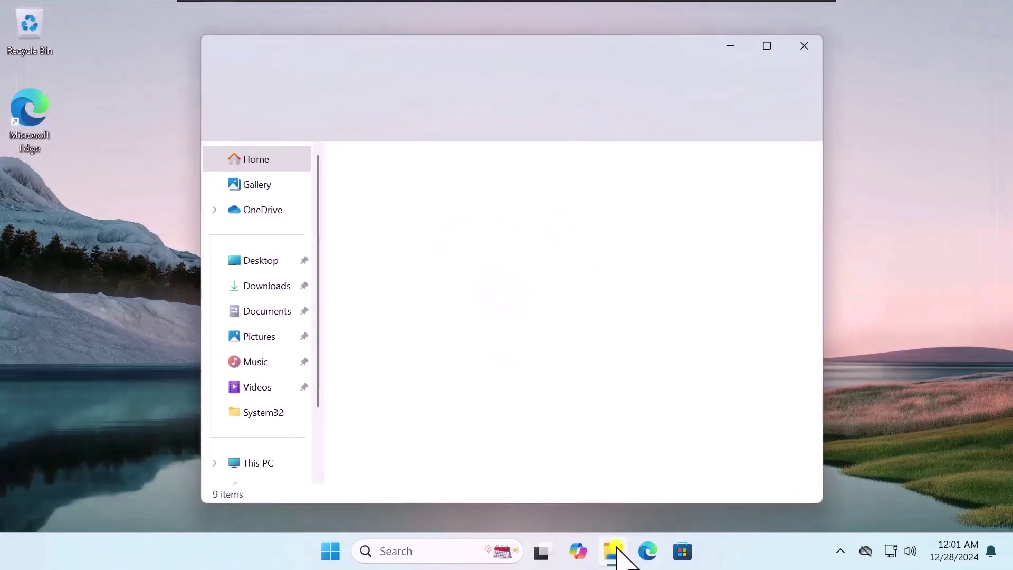
{"action": "left_click", "coordinate": [277, 287]}
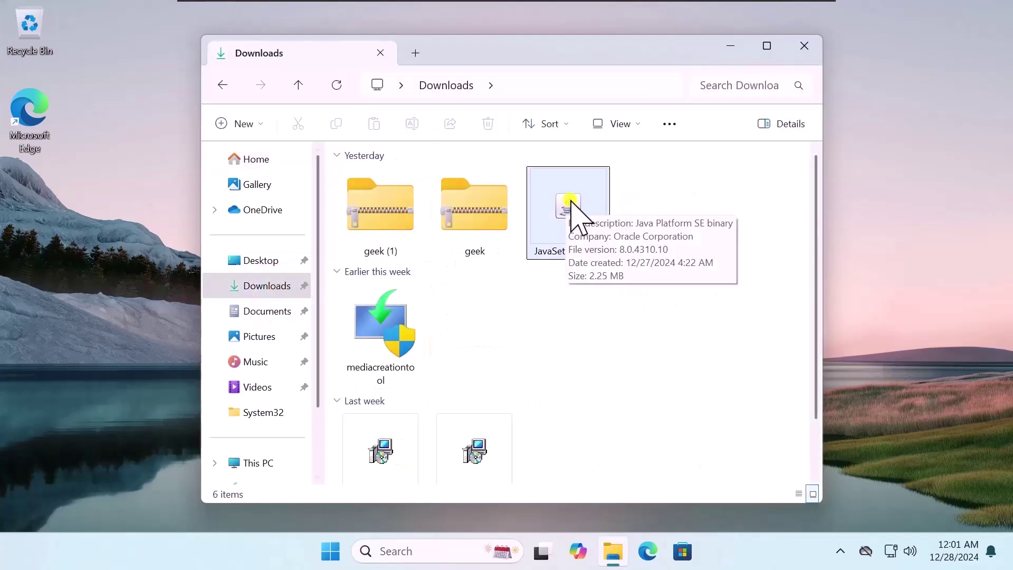
{"action": "double_click", "coordinate": [576, 213]}
{"action": "left_click", "coordinate": [475, 406]}
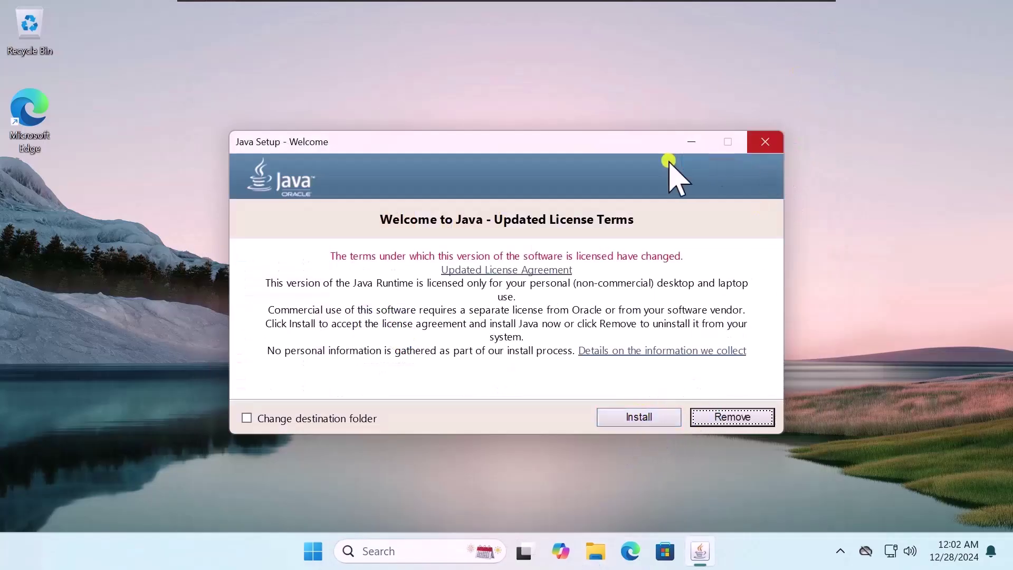
{"action": "left_click", "coordinate": [765, 142]}
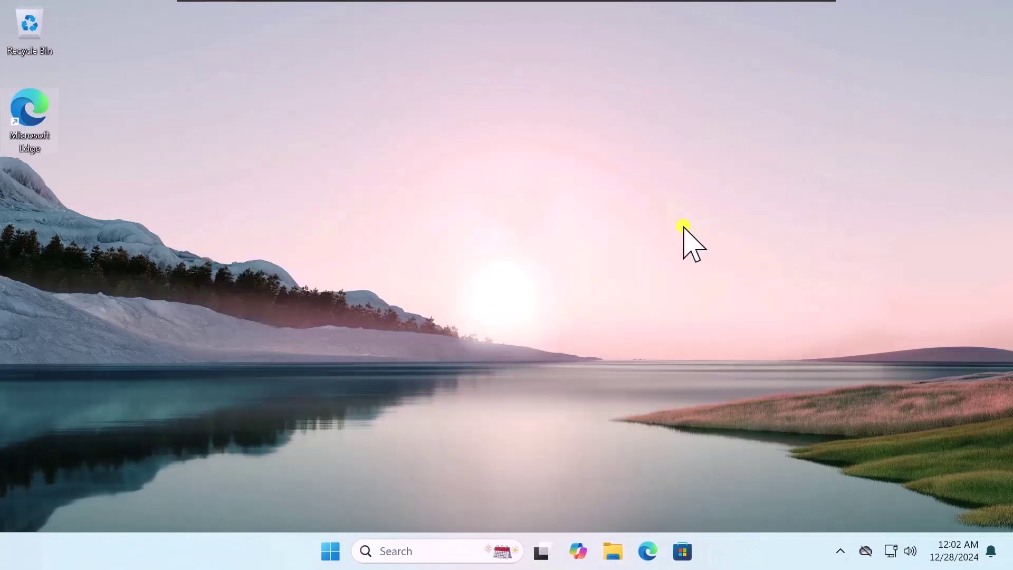